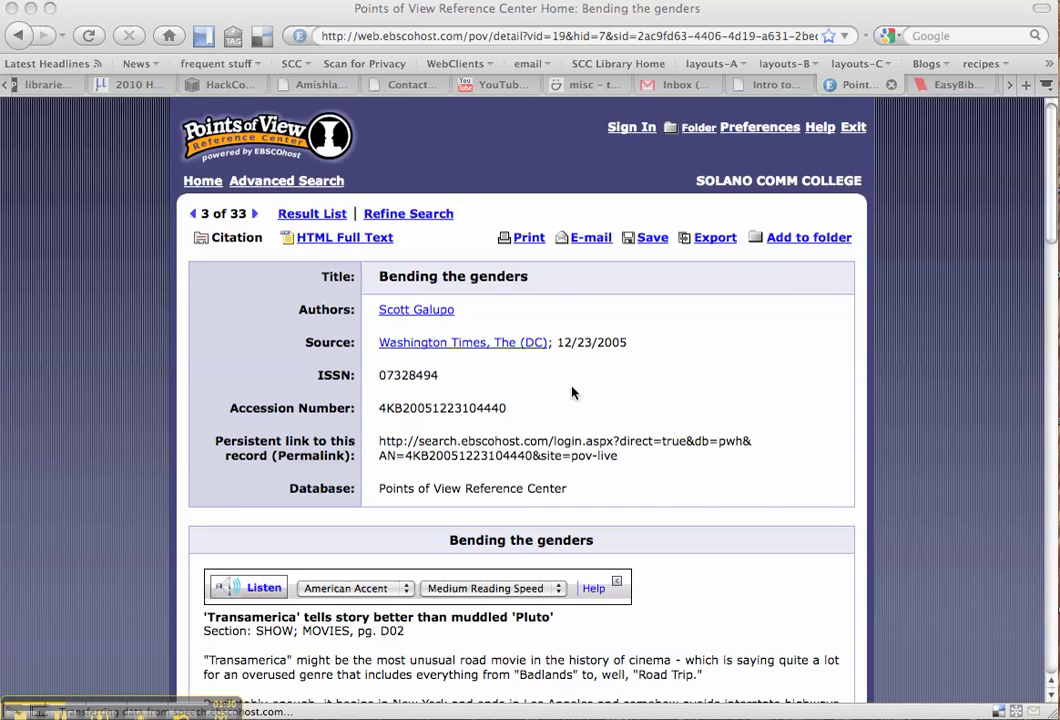
- In the EasyBib tab, open the manual-entry form for a Newspaper source
click(952, 87)
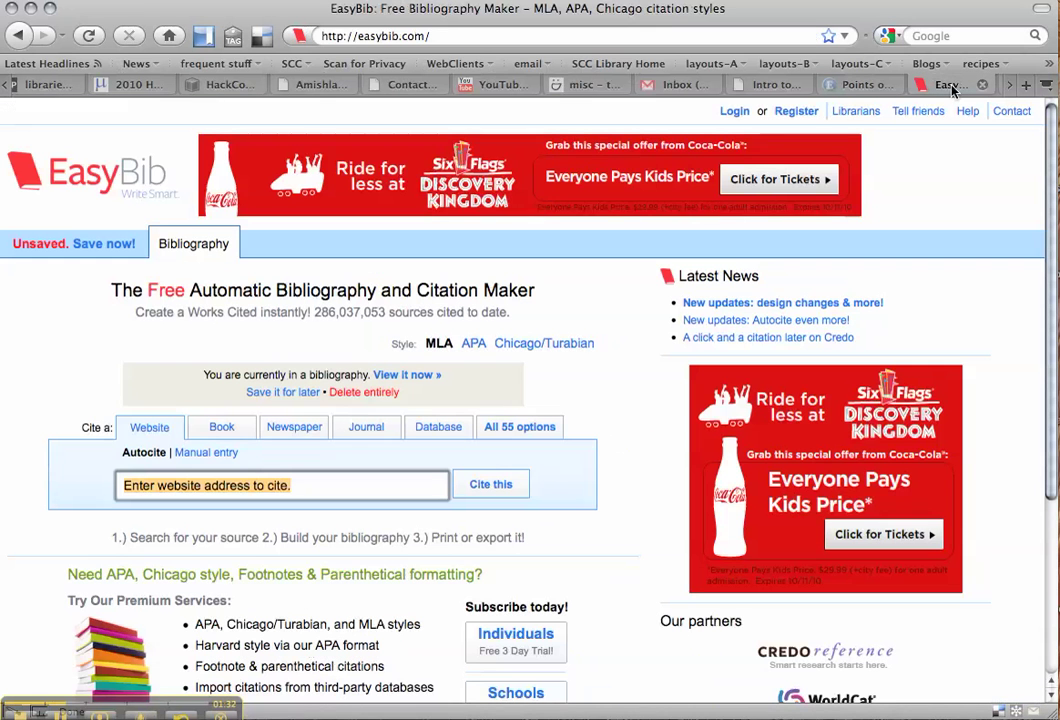
click(295, 427)
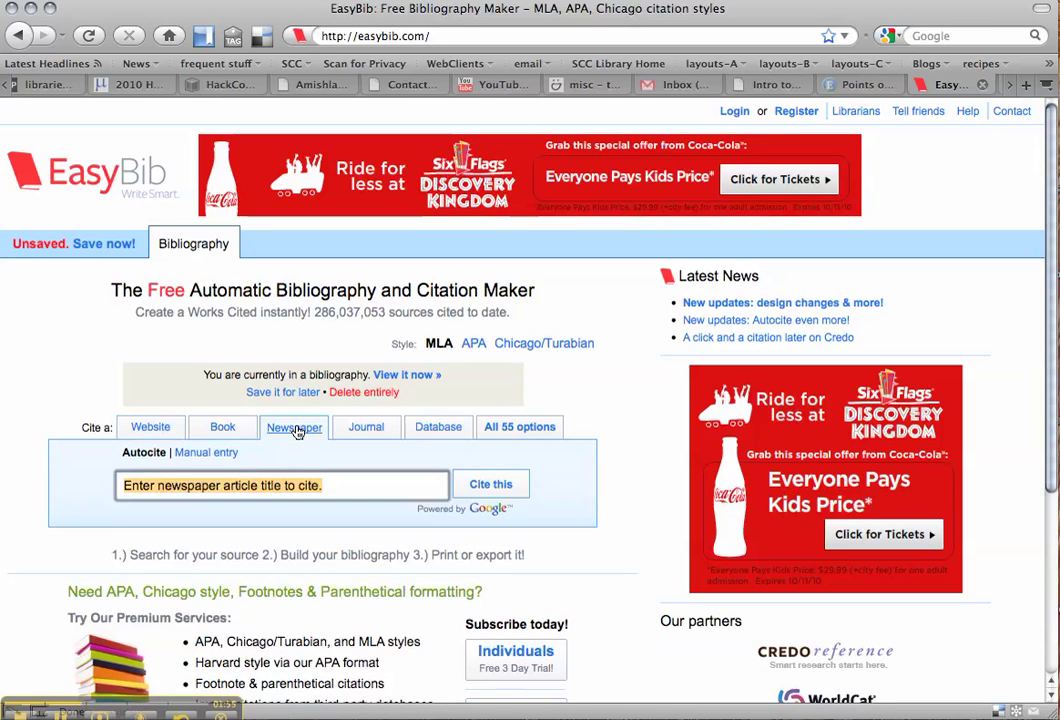
click(213, 458)
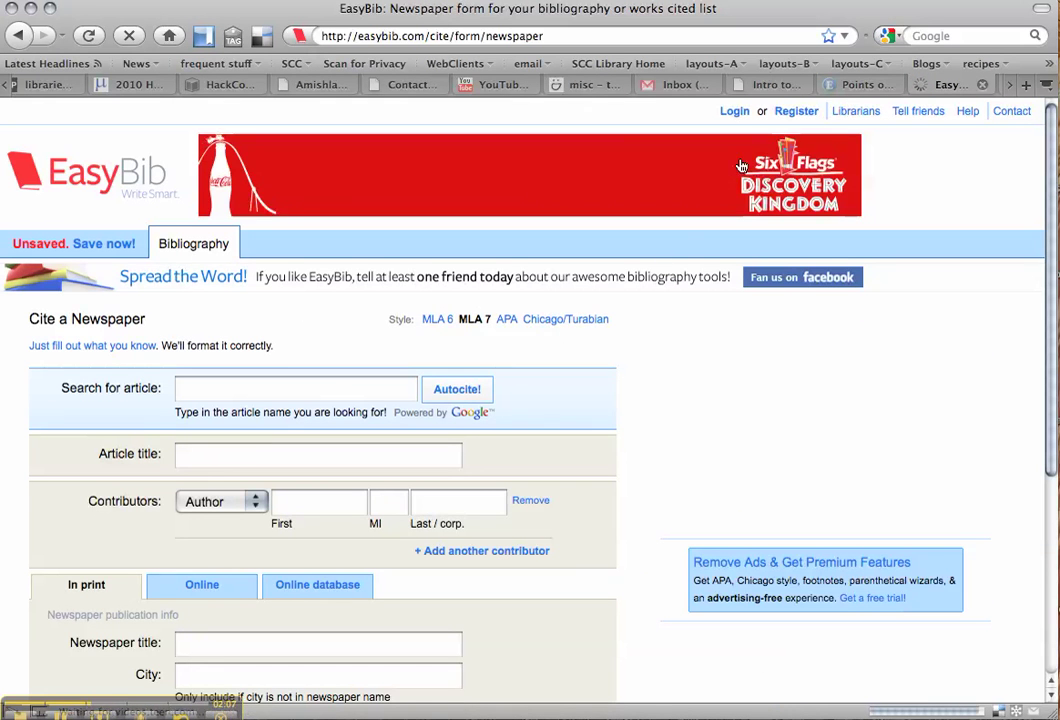
- Enter 'Bending the genders' as article title and the author's first and last names from suggestions
click(197, 456)
text(b)
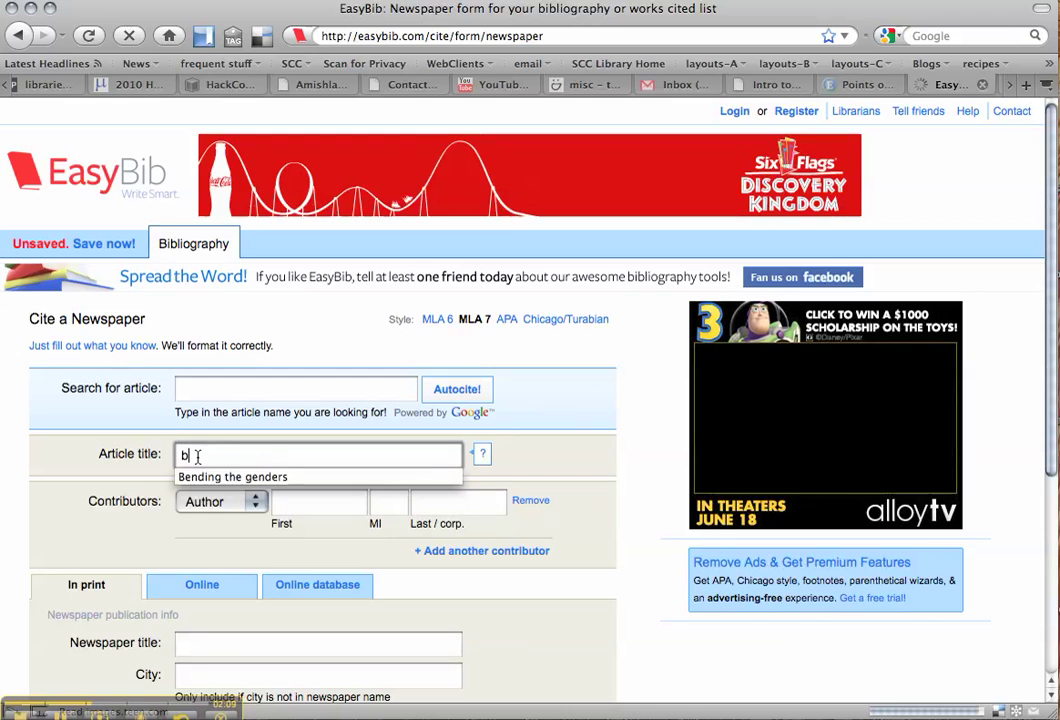
click(199, 477)
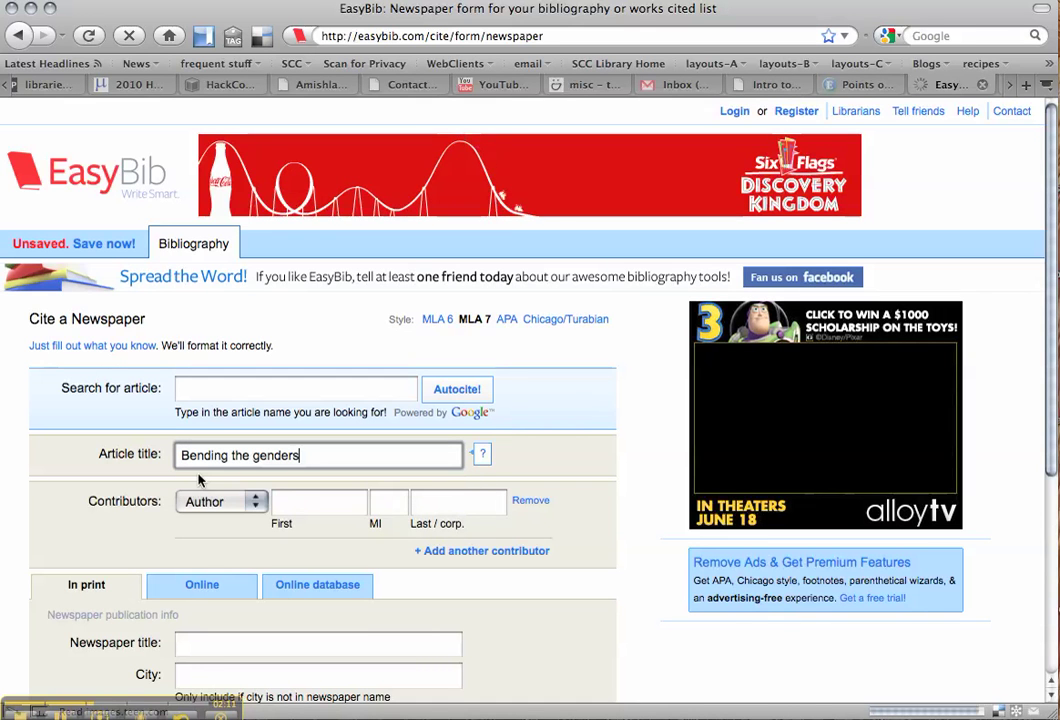
click(292, 500)
text(s)
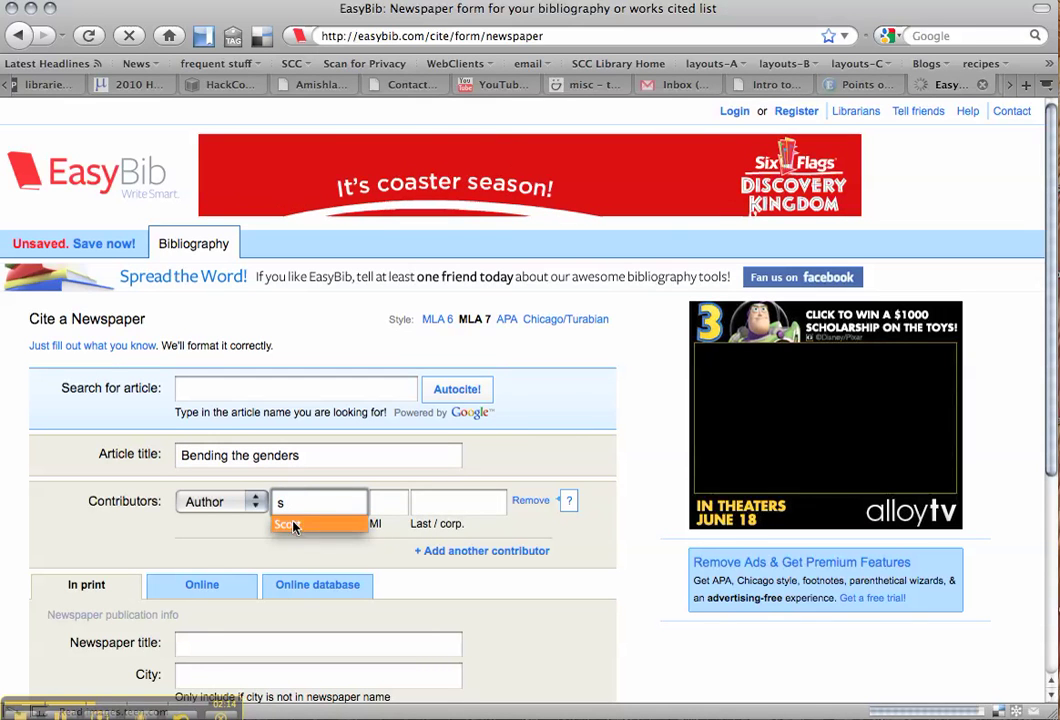
click(292, 524)
click(445, 502)
text(g)
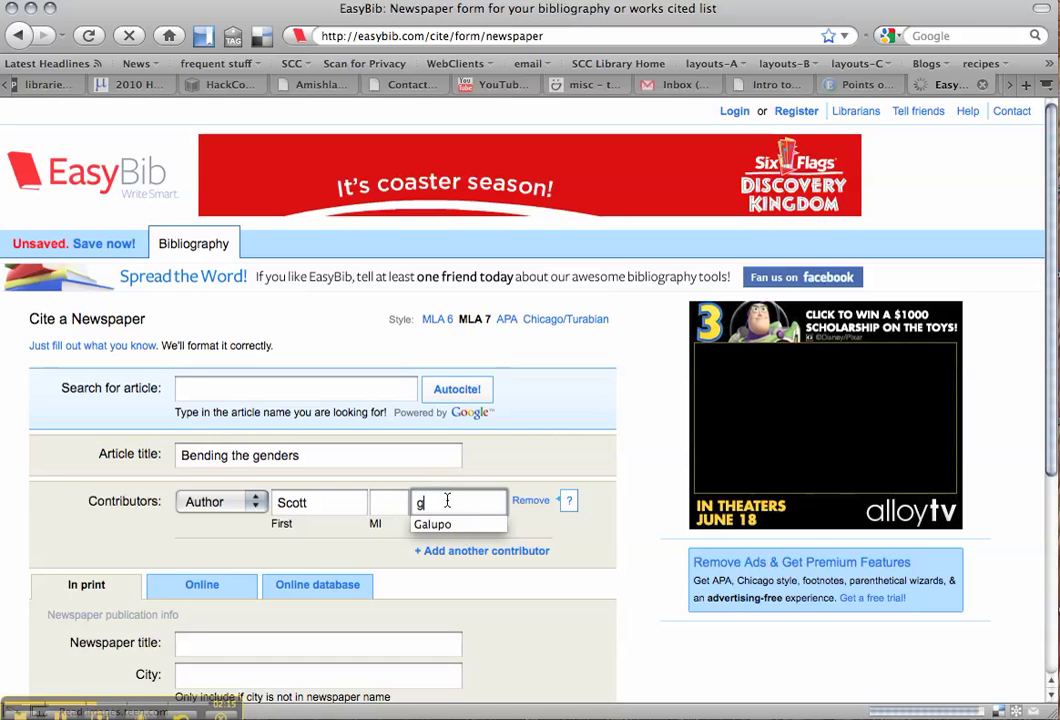
click(432, 524)
scroll(251, 556, down, 1)
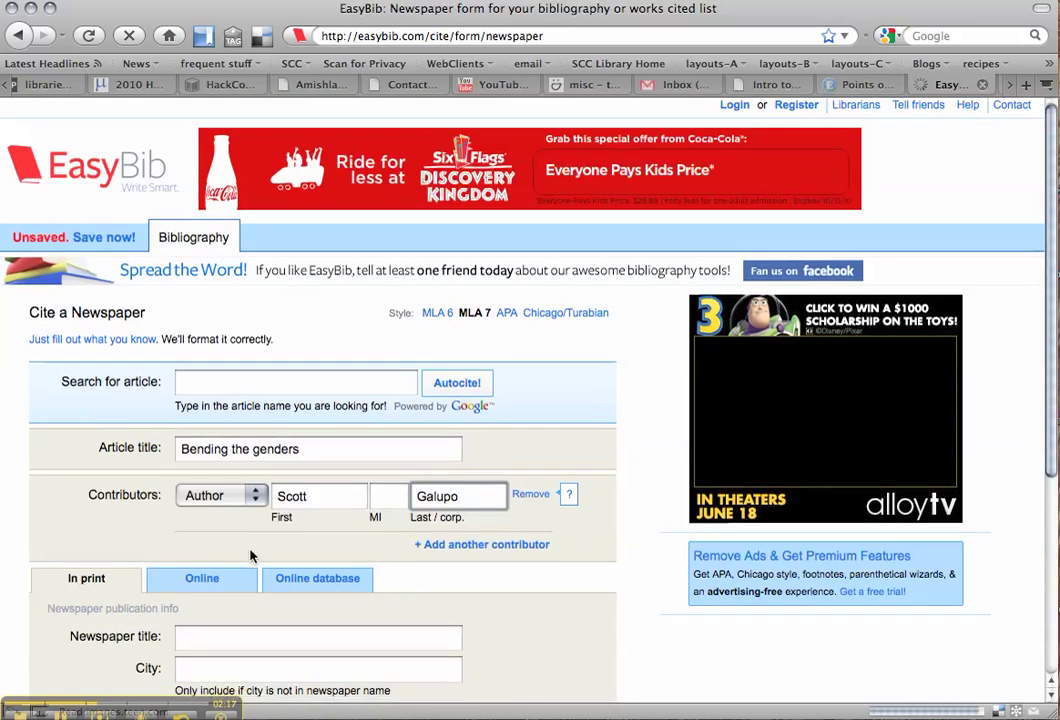
scroll(251, 556, down, 5)
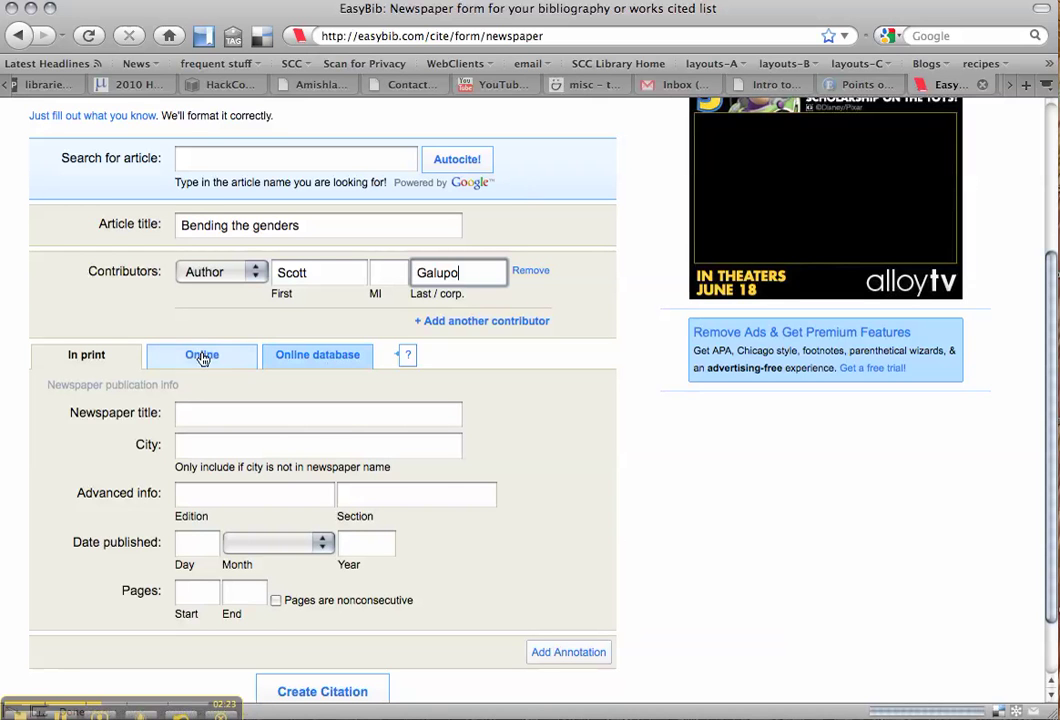
- Mark the source as an online database article from The Washington Times
click(302, 364)
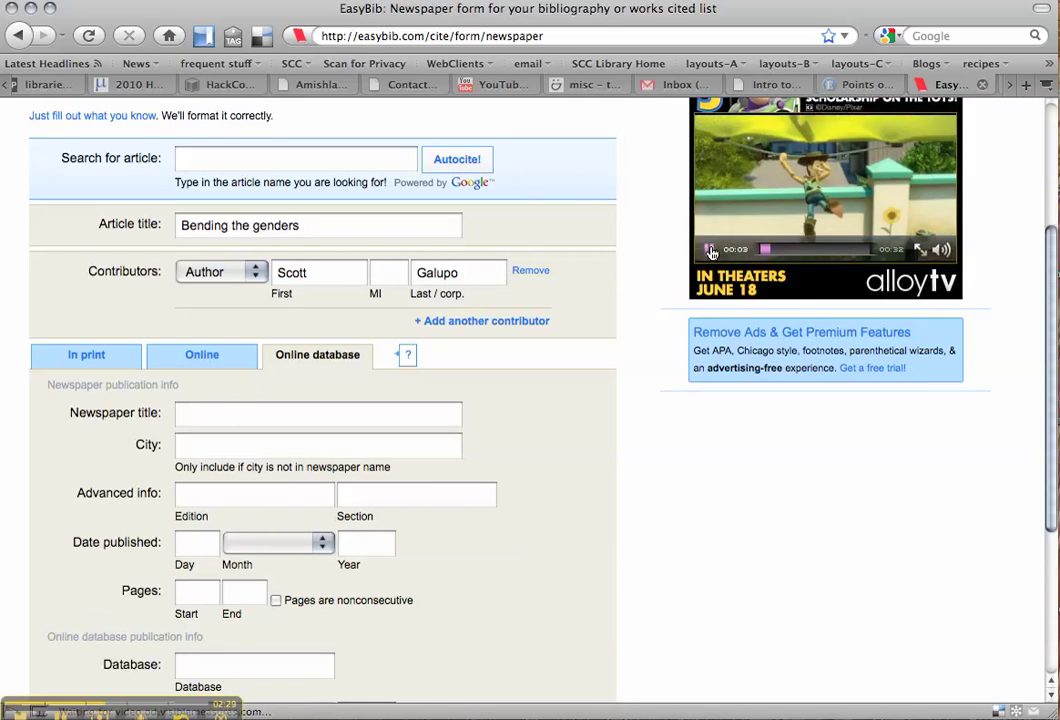
click(710, 250)
click(180, 414)
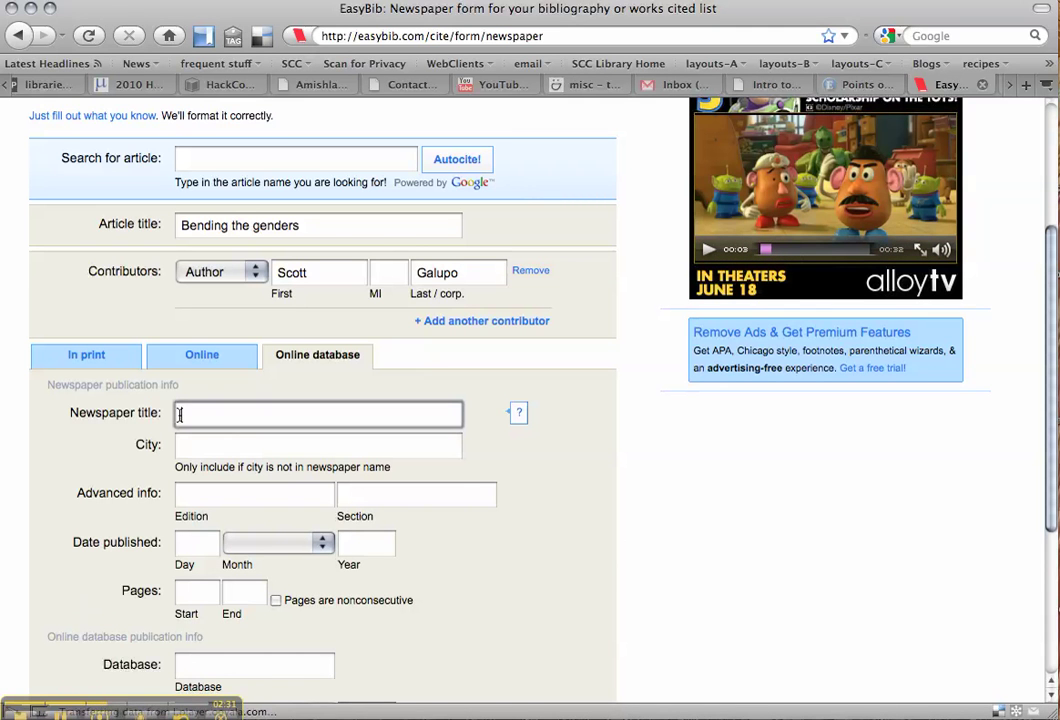
text(The)
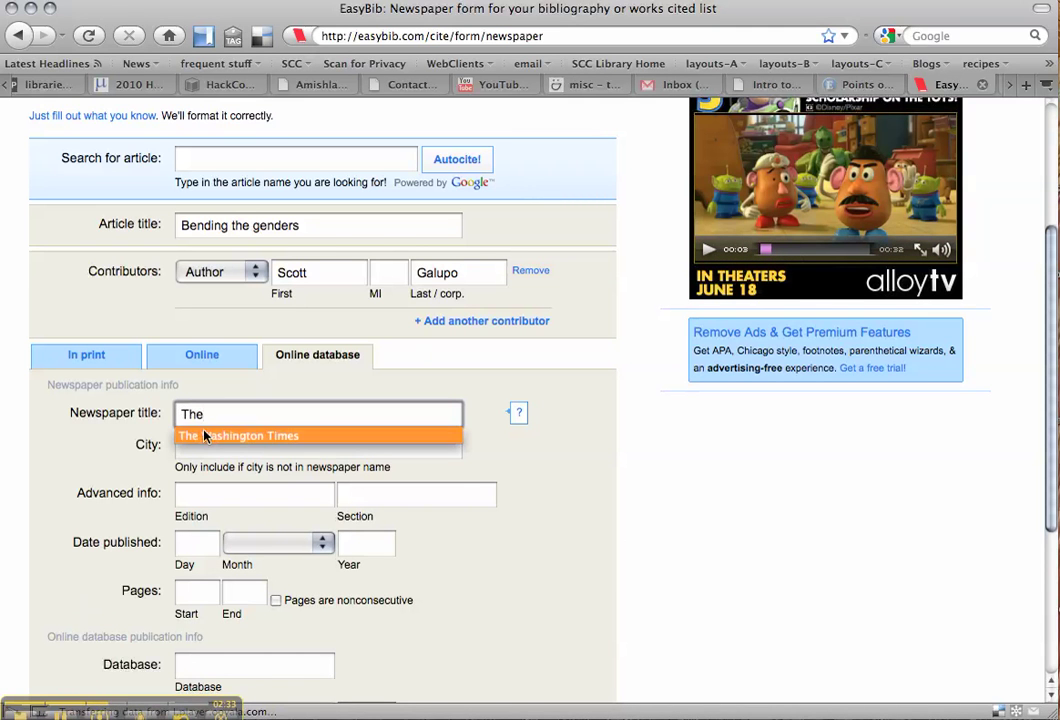
click(210, 437)
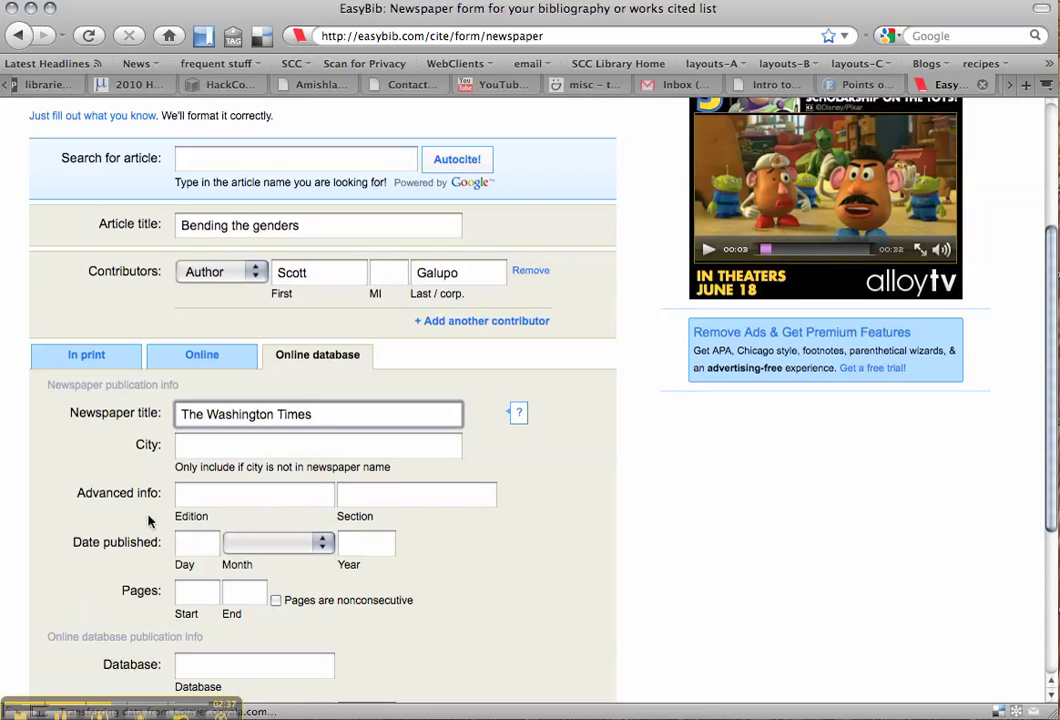
- Set the publication date to 23 December 2005 and the start page to D02
click(190, 543)
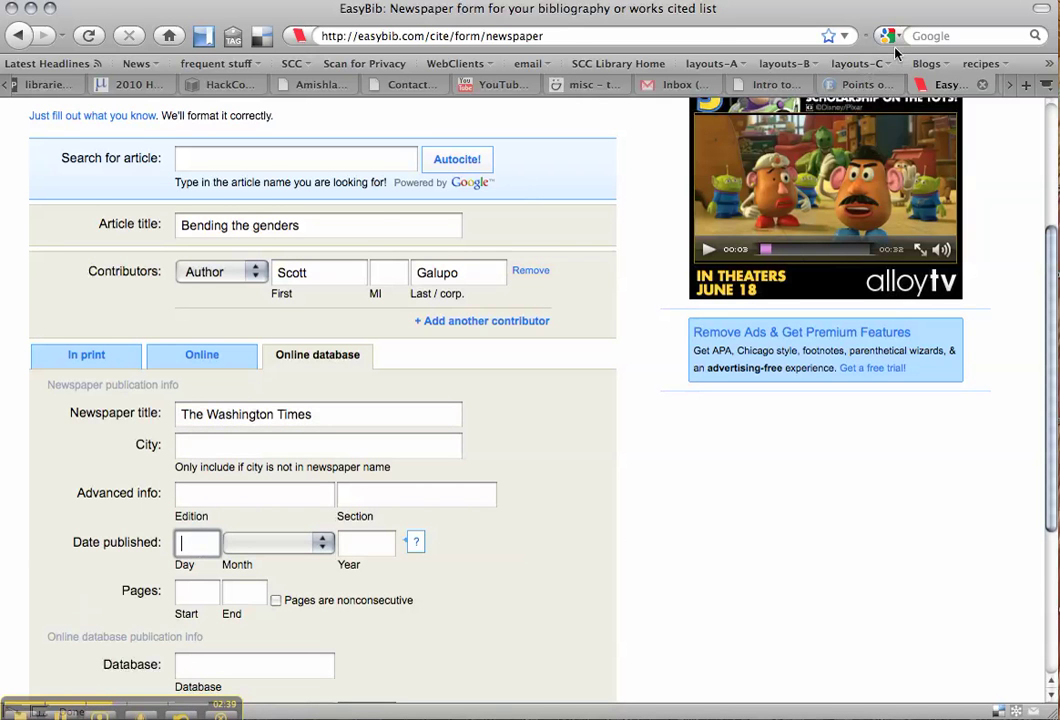
click(850, 85)
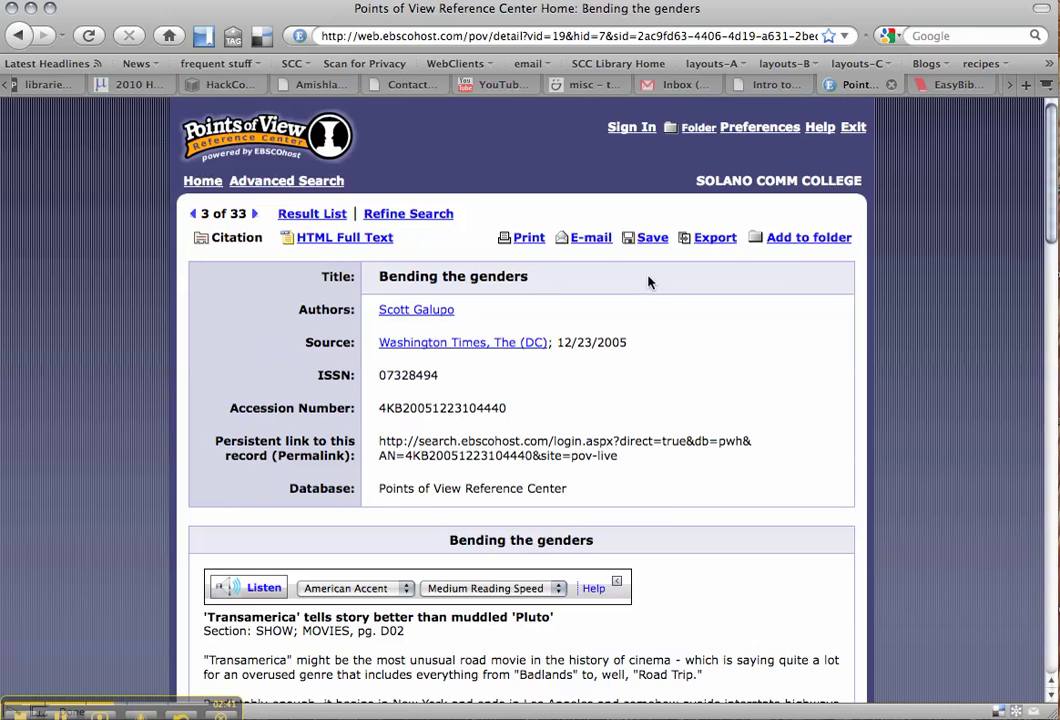
click(945, 90)
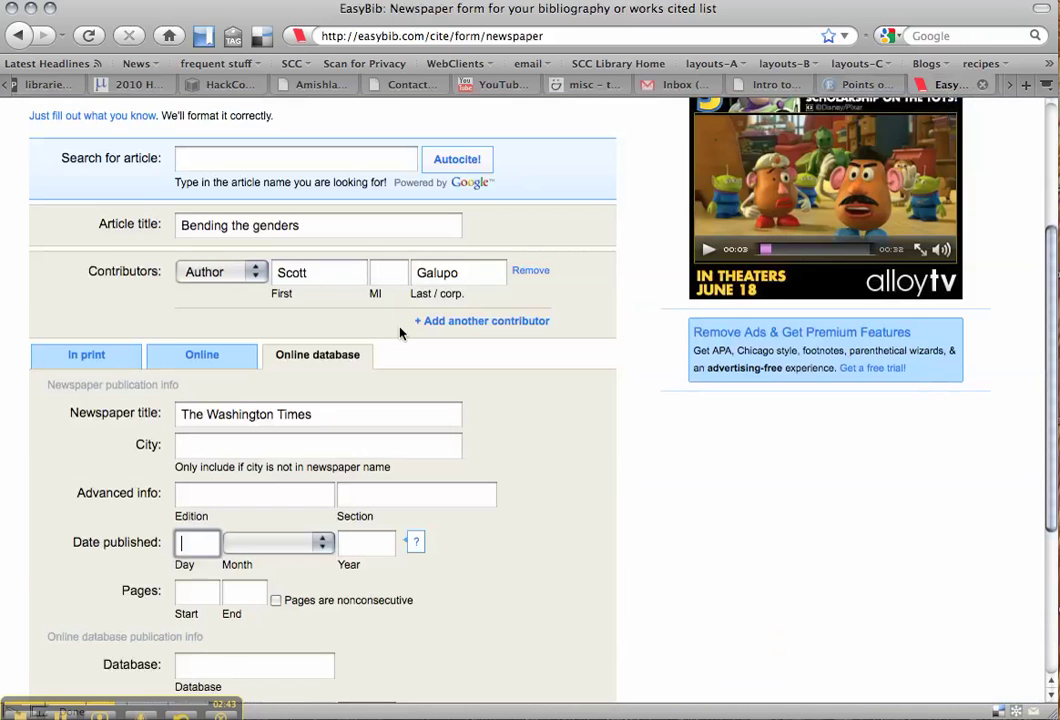
text(23)
click(232, 545)
click(265, 415)
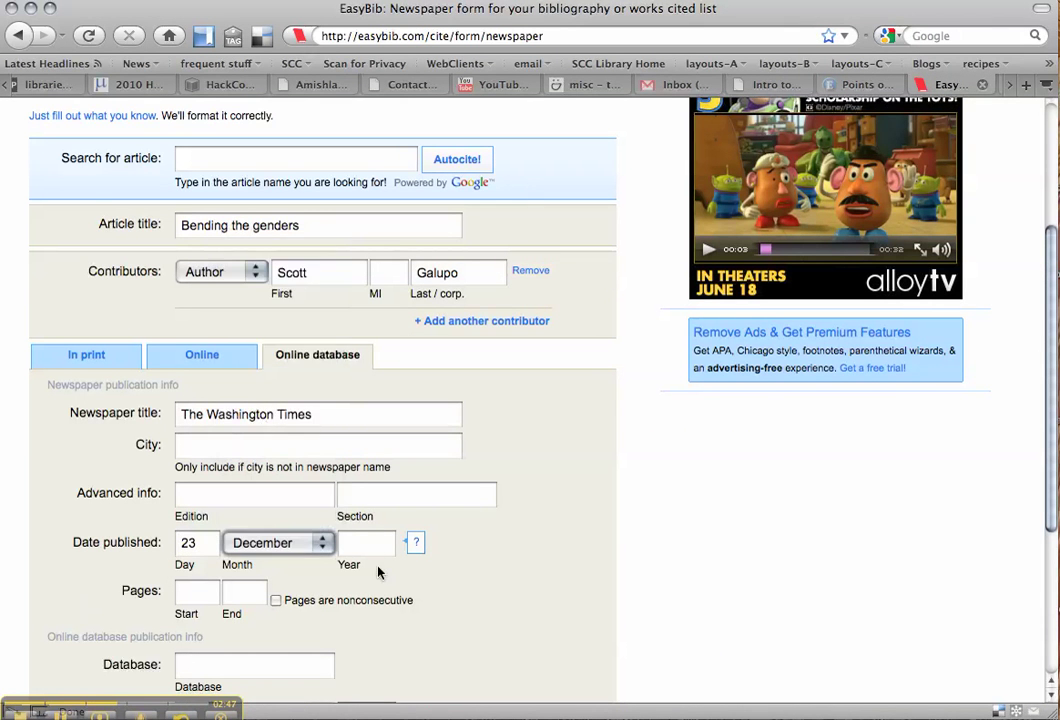
click(366, 548)
text(2005)
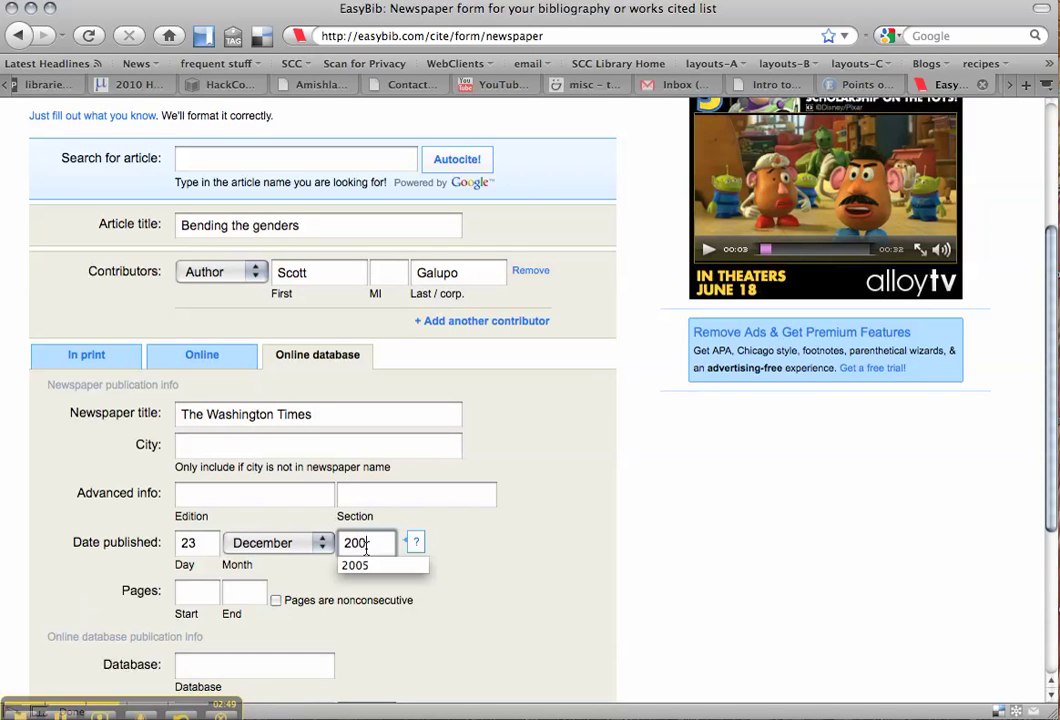
click(196, 594)
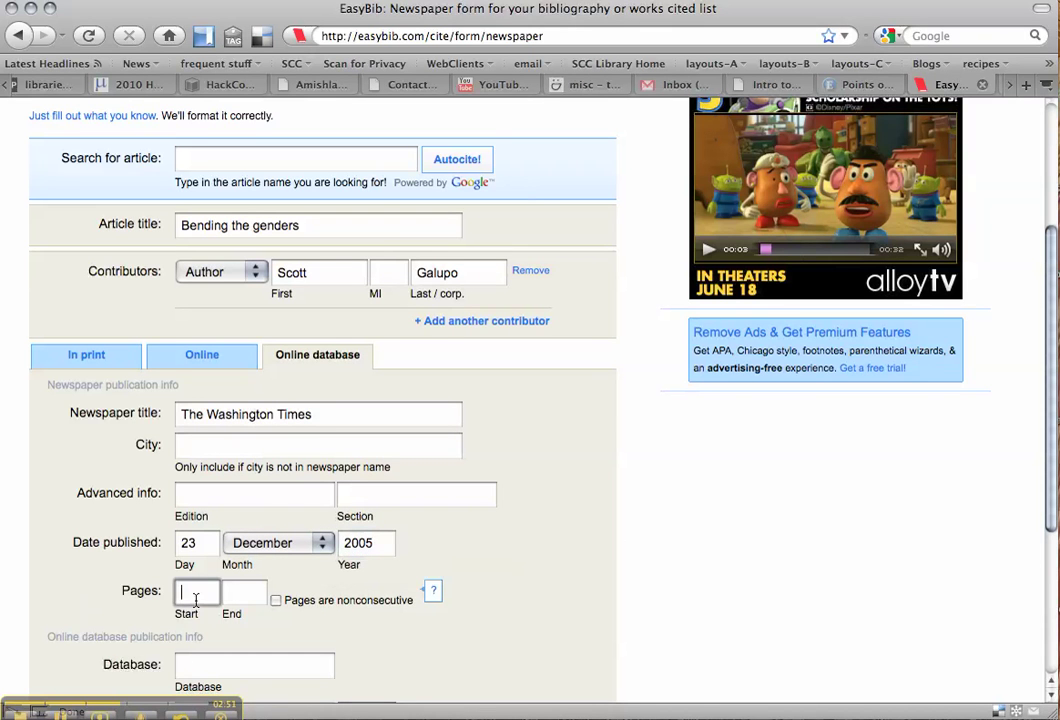
text(D)
click(205, 611)
scroll(561, 599, down, 3)
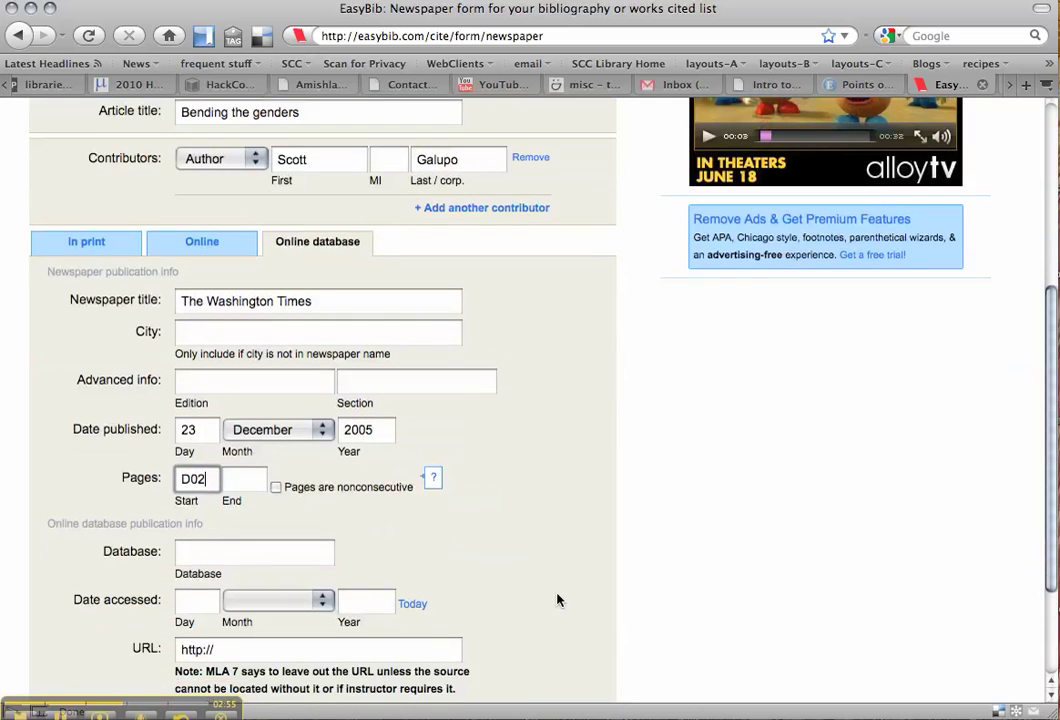
- Set the database name to EBSCOhost Points of View Reference Center
click(240, 553)
text(E)
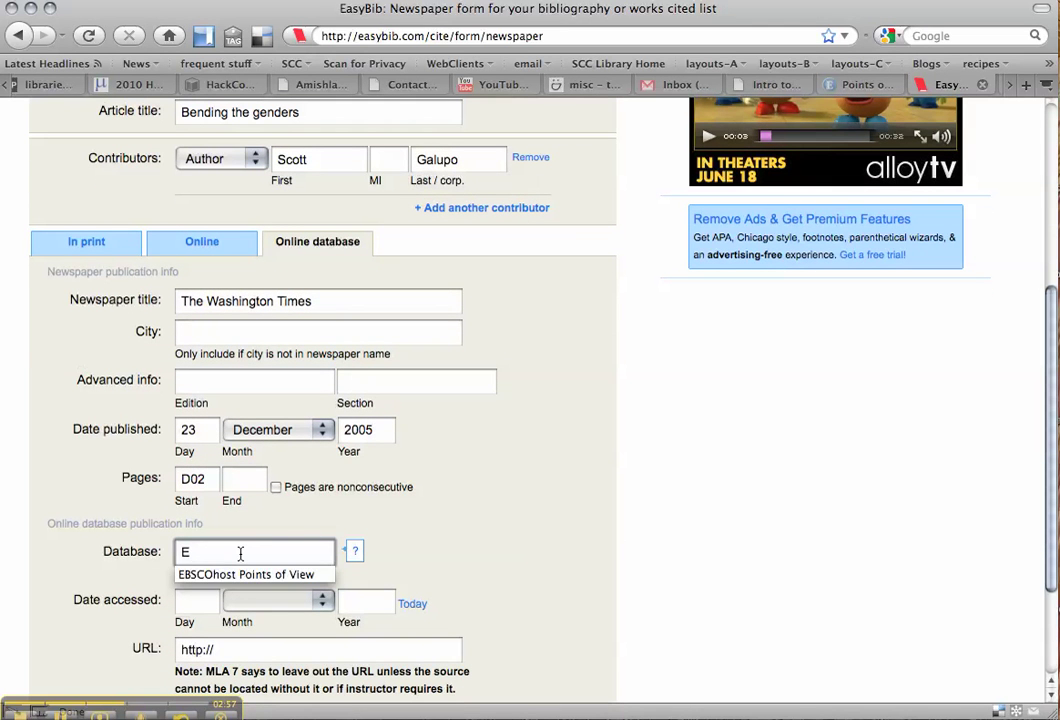
click(240, 574)
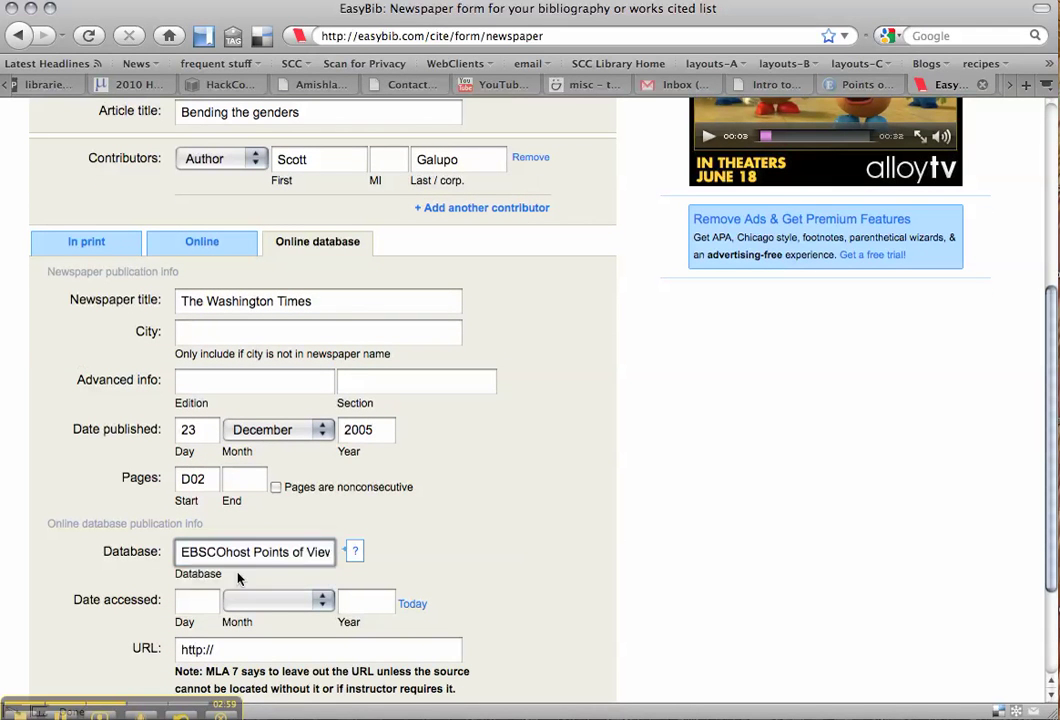
click(333, 555)
click(332, 554)
double_click(330, 553)
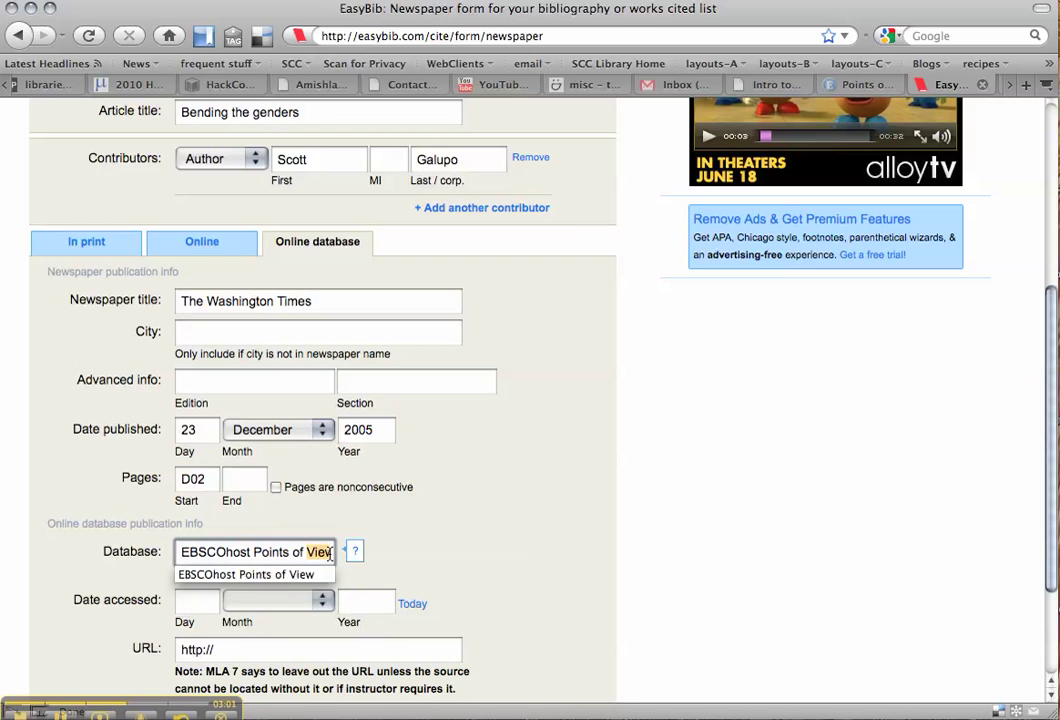
text(View Re)
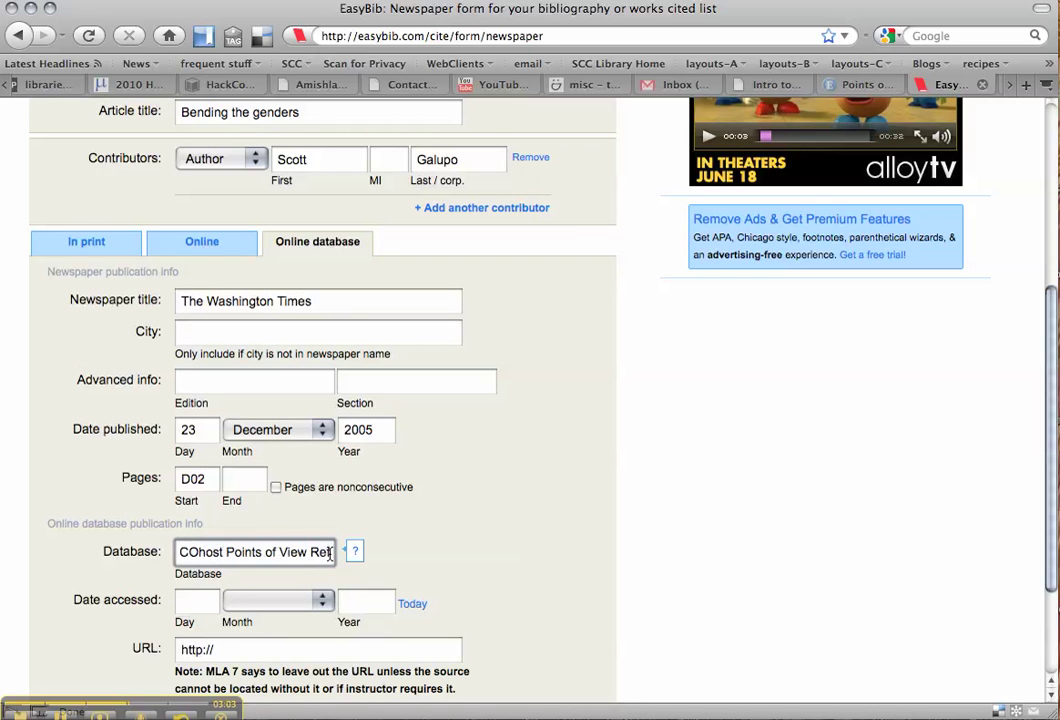
text(ference Center)
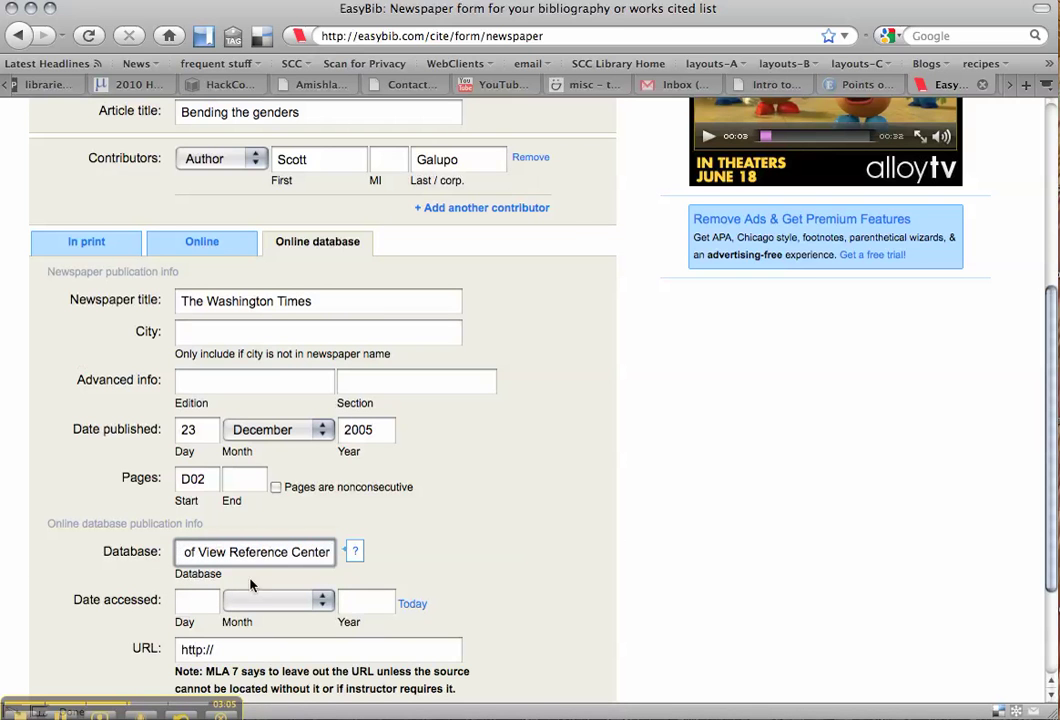
- Enter an access date of 20 June 2010, leave URL blank, and create the citation
click(198, 598)
text(20)
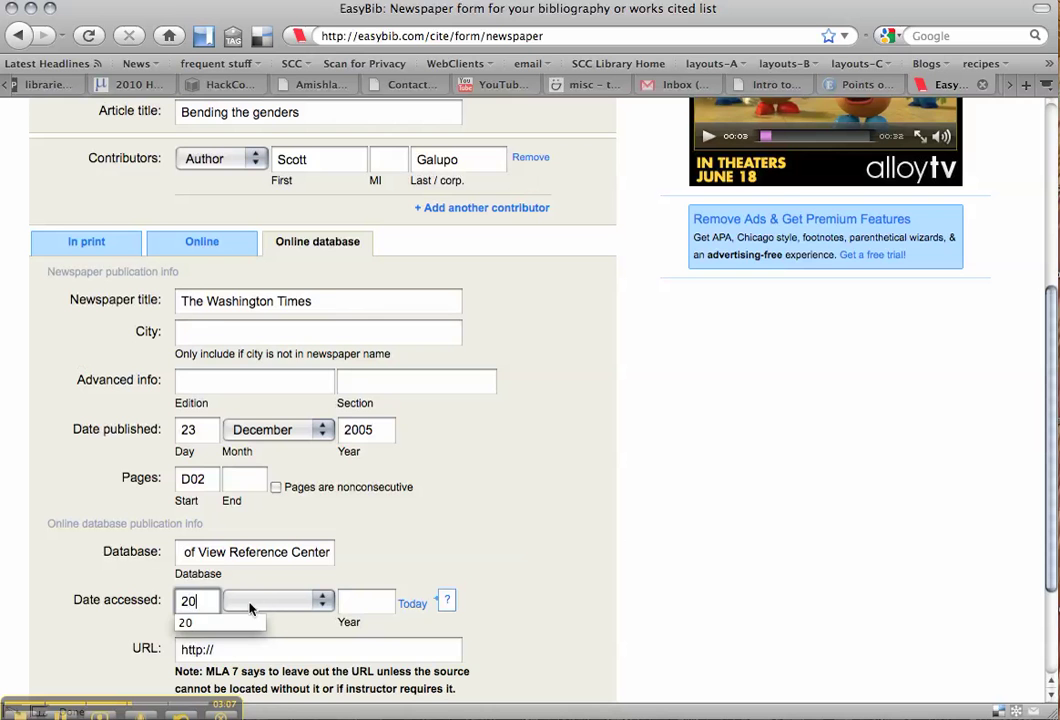
click(275, 600)
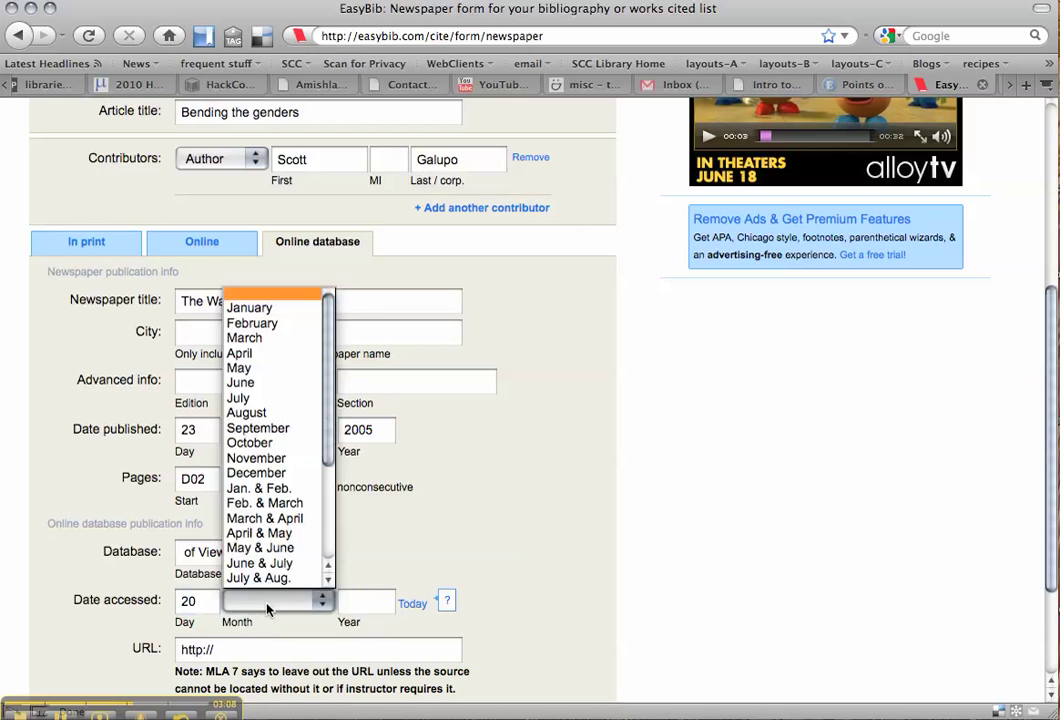
click(250, 382)
click(355, 608)
text(2010)
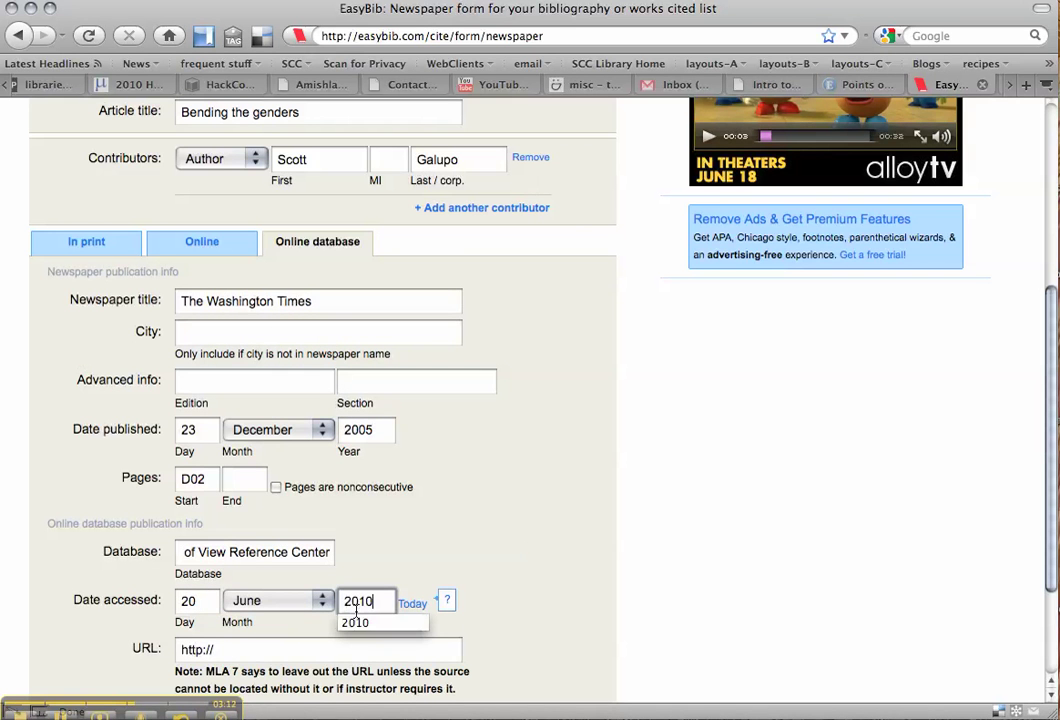
scroll(539, 578, down, 3)
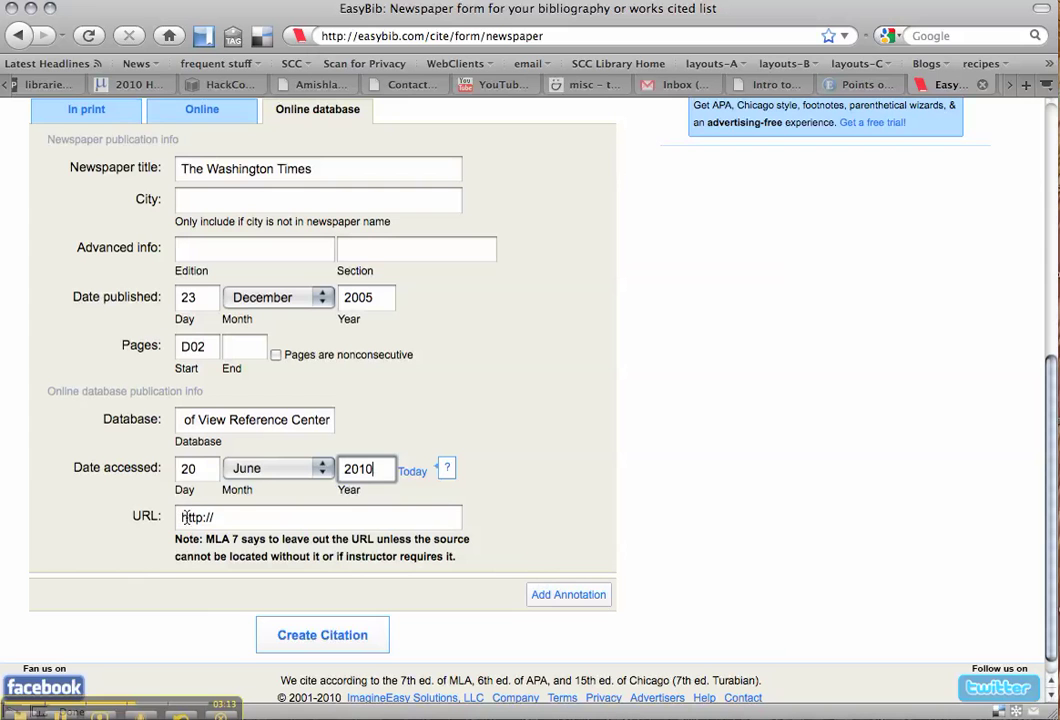
drag(173, 532, 505, 575)
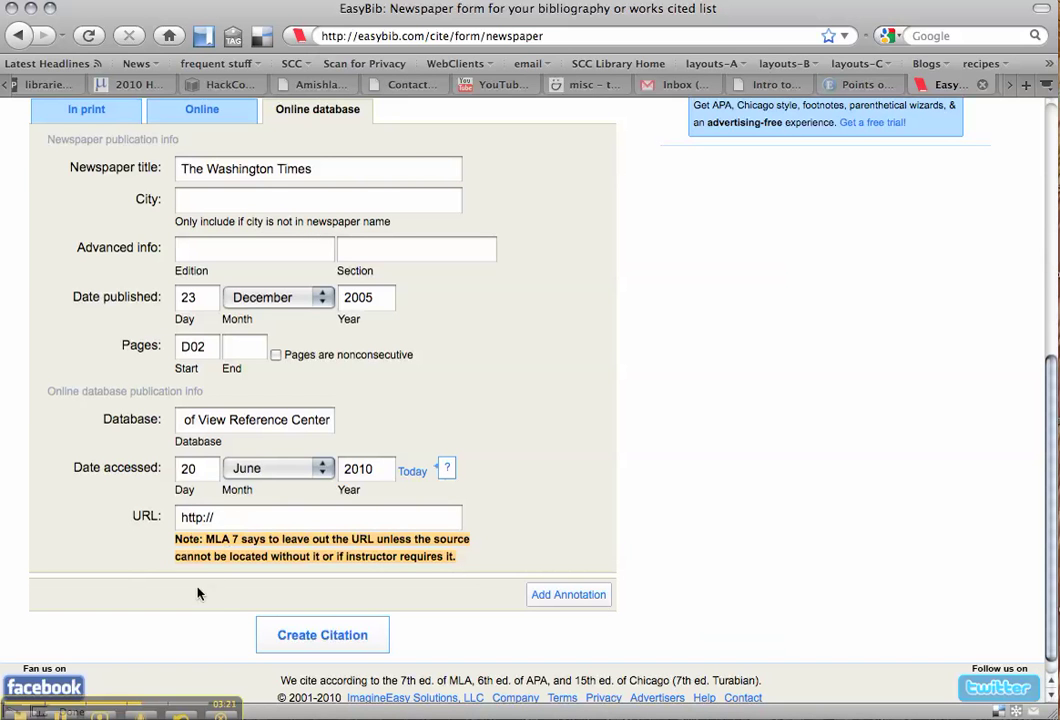
click(316, 637)
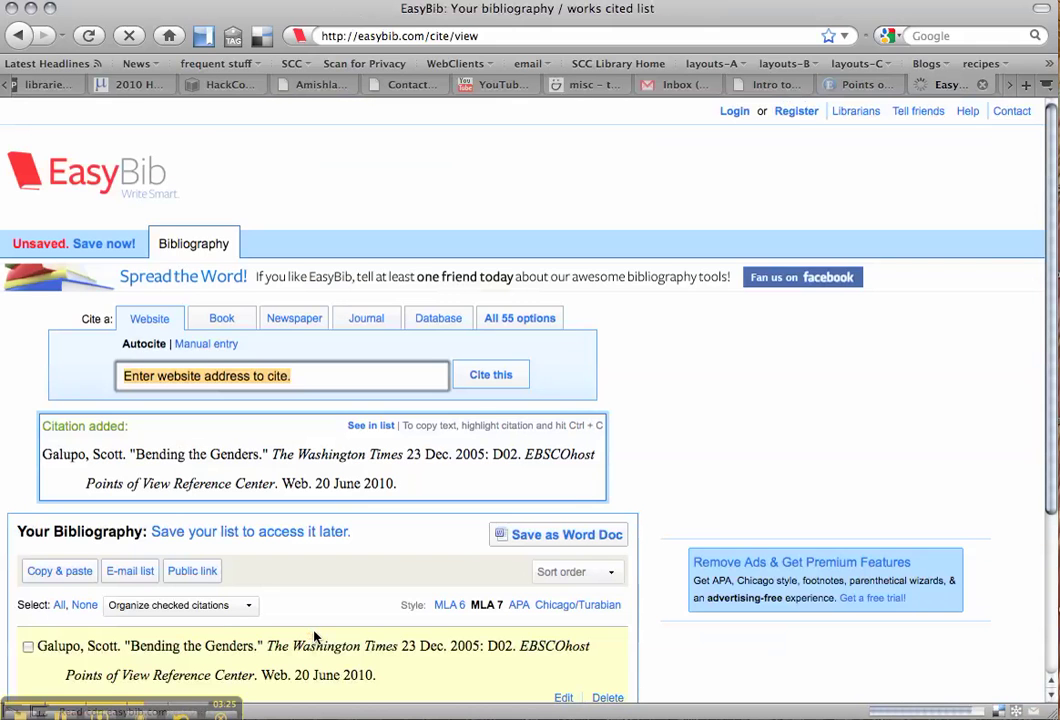
- Review the newly added 'Bending the Genders' citation in the bibliography
scroll(316, 634, down, 3)
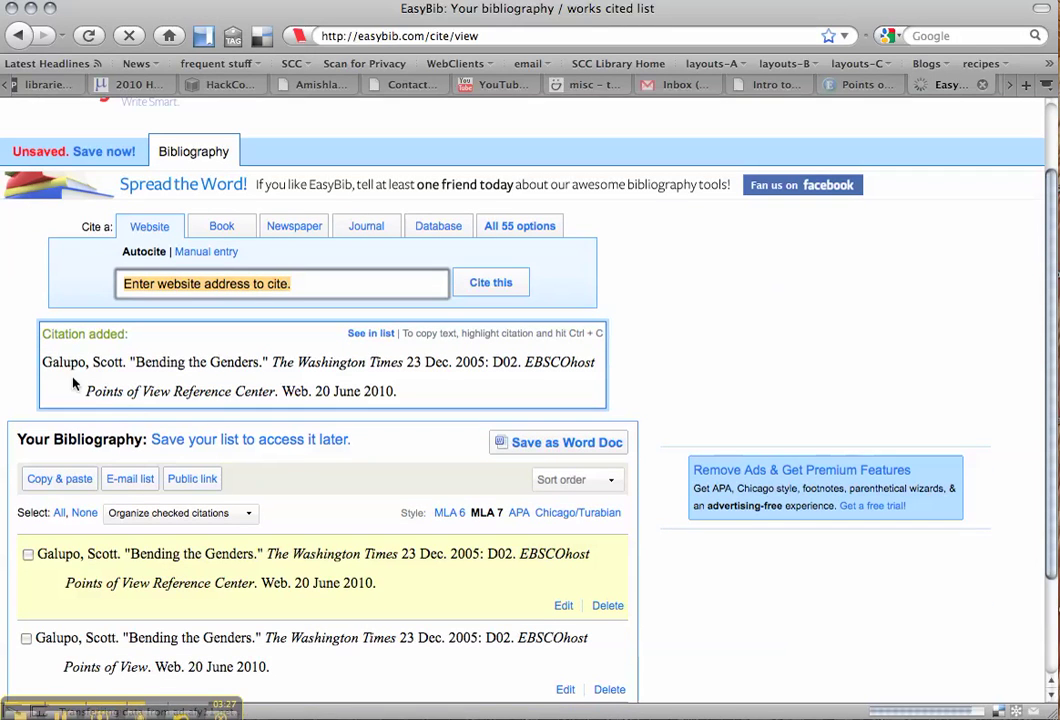
drag(44, 361, 405, 397)
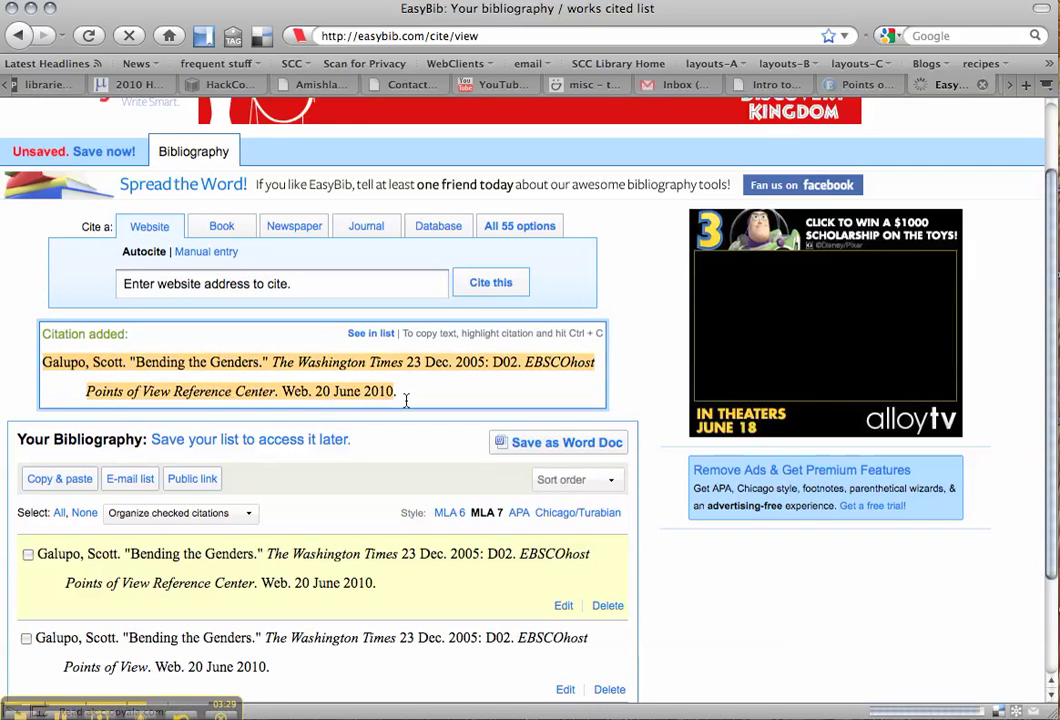
click(234, 362)
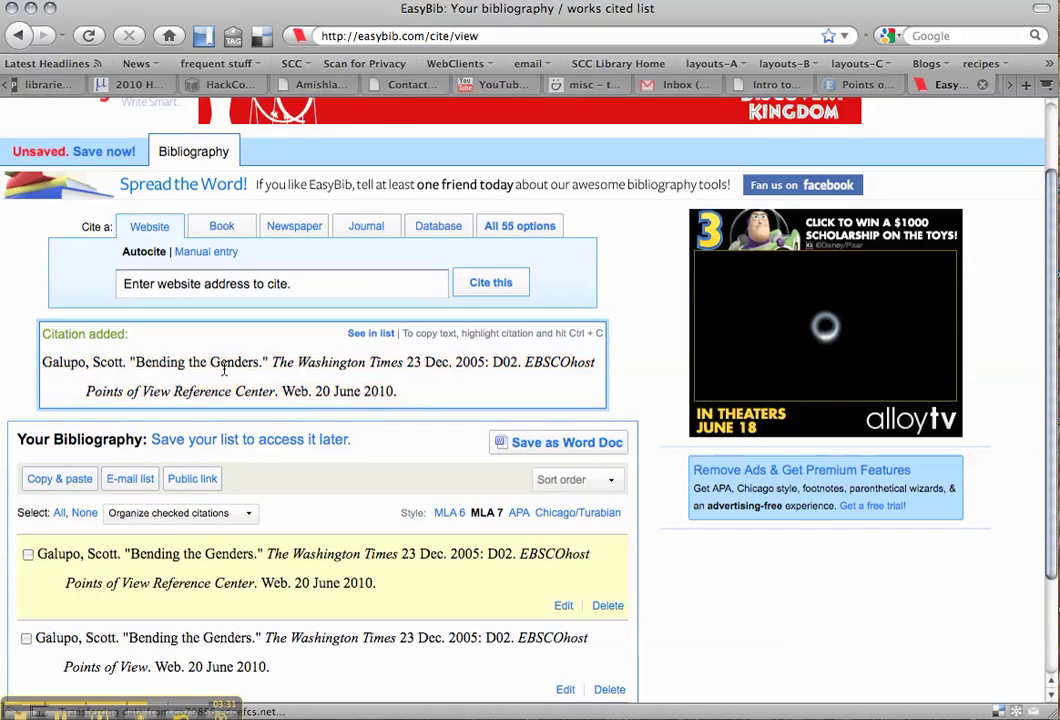
double_click(234, 362)
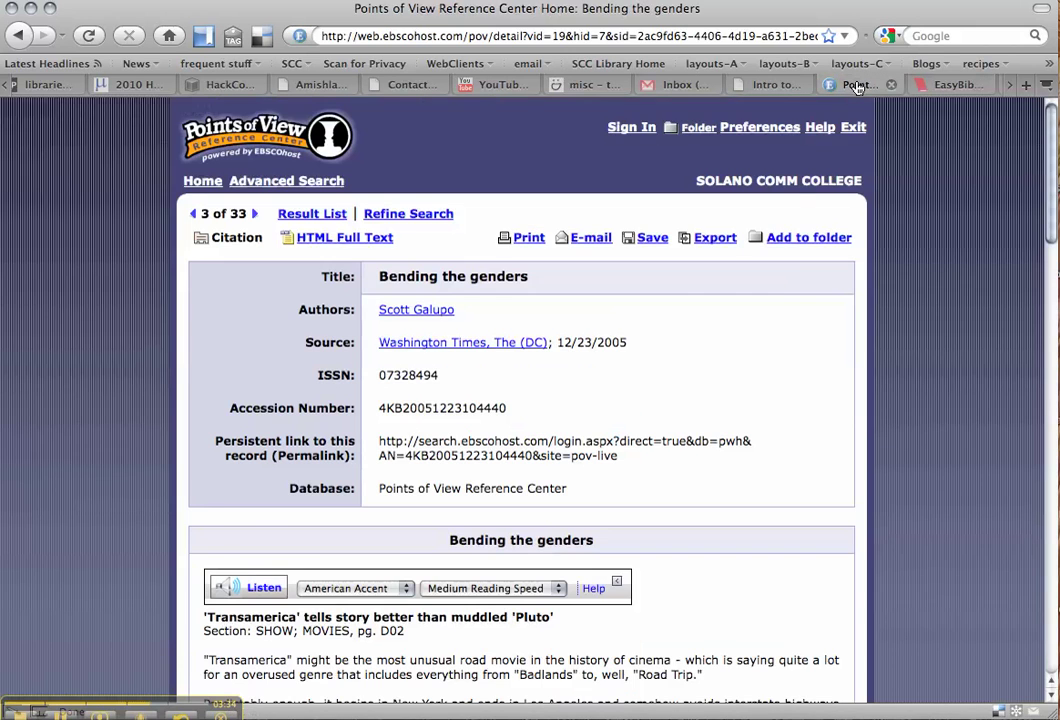
- Compare the citation's title against the Points of View record, then return to EasyBib
click(862, 85)
click(935, 85)
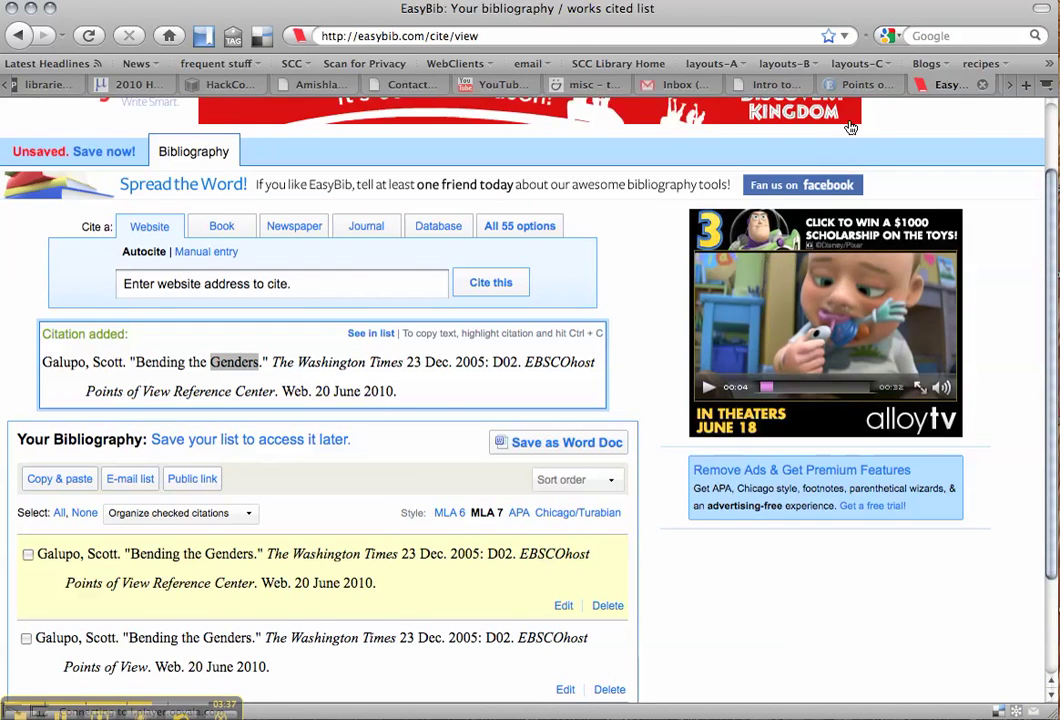
click(840, 86)
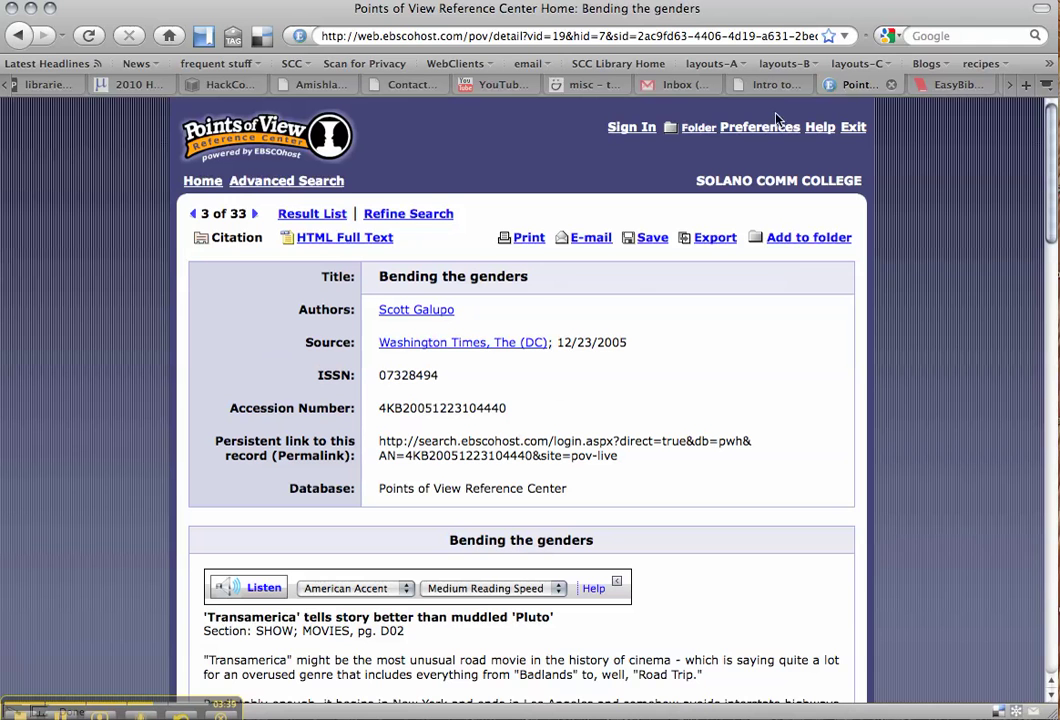
double_click(484, 278)
click(948, 85)
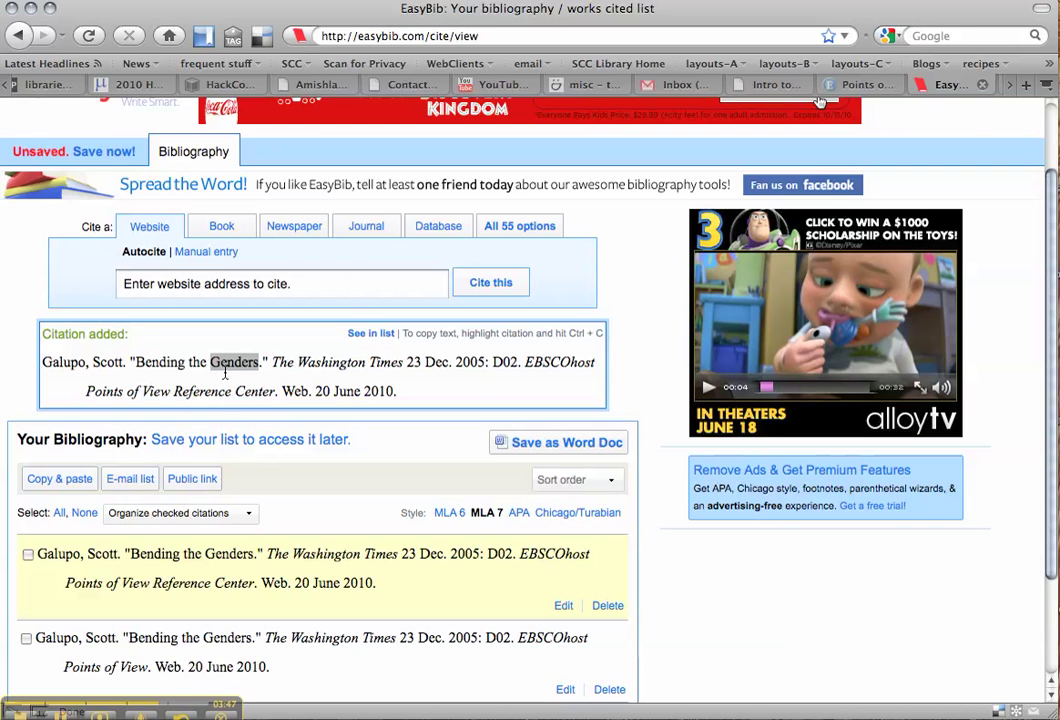
click(272, 367)
drag(273, 363, 275, 391)
click(425, 388)
double_click(285, 391)
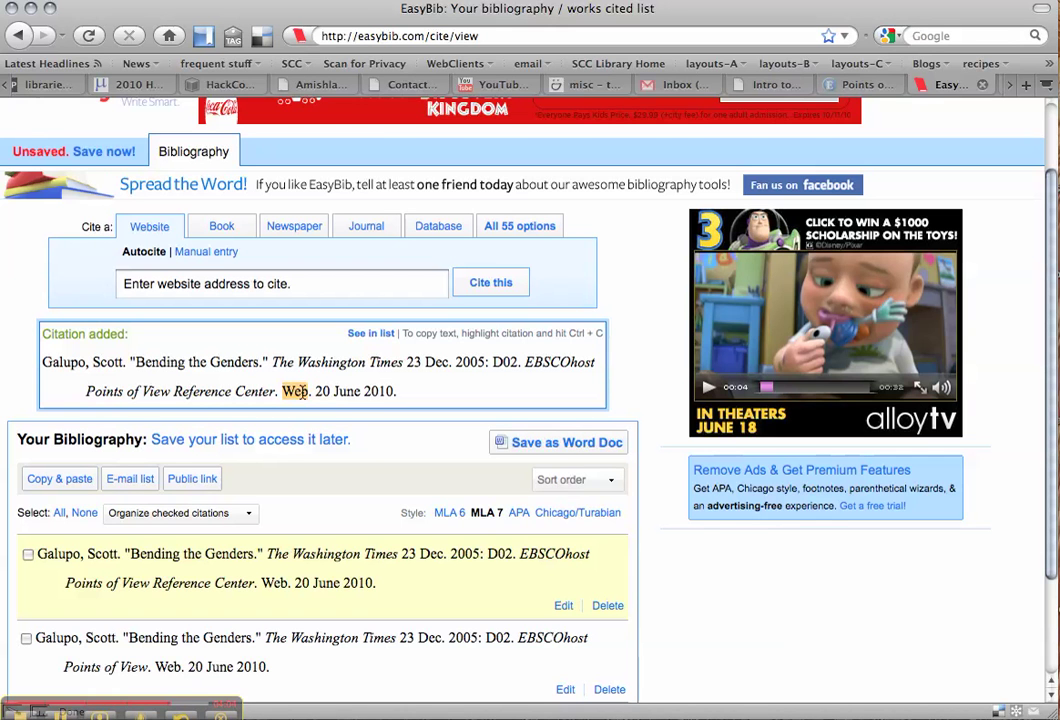
drag(316, 392, 398, 392)
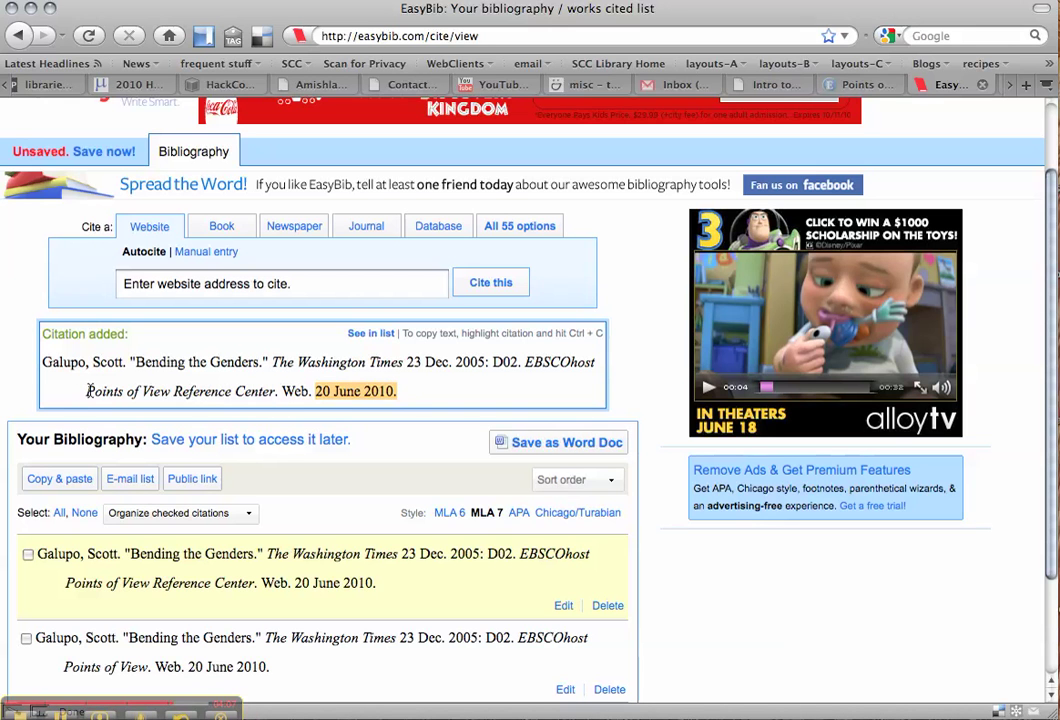
click(45, 360)
drag(42, 366, 132, 368)
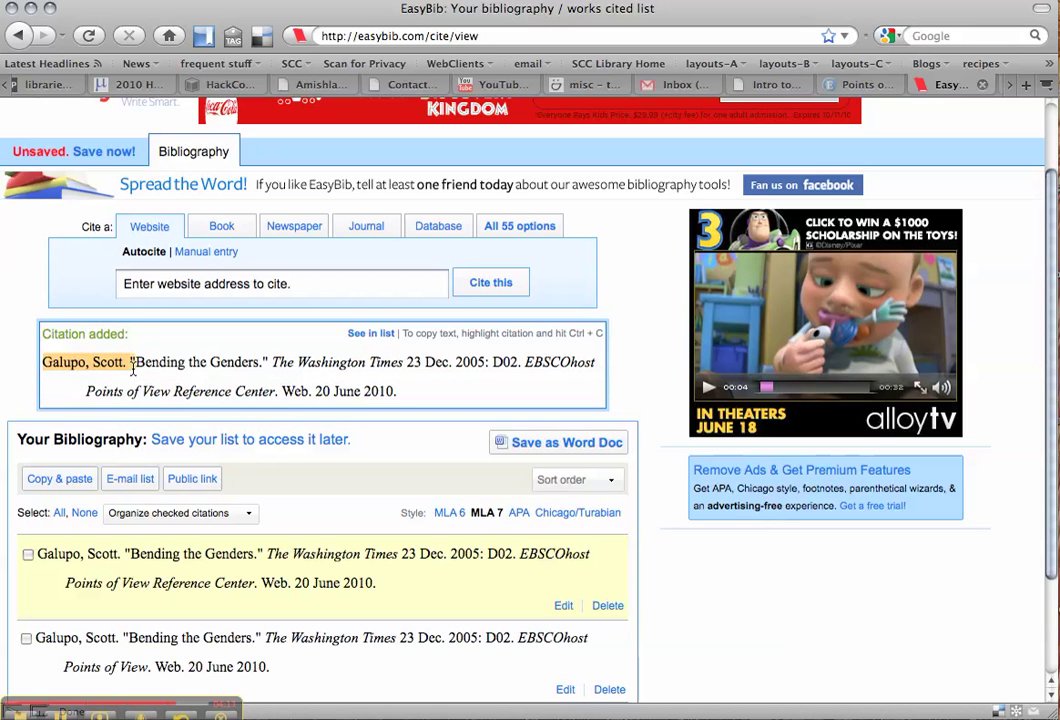
click(42, 364)
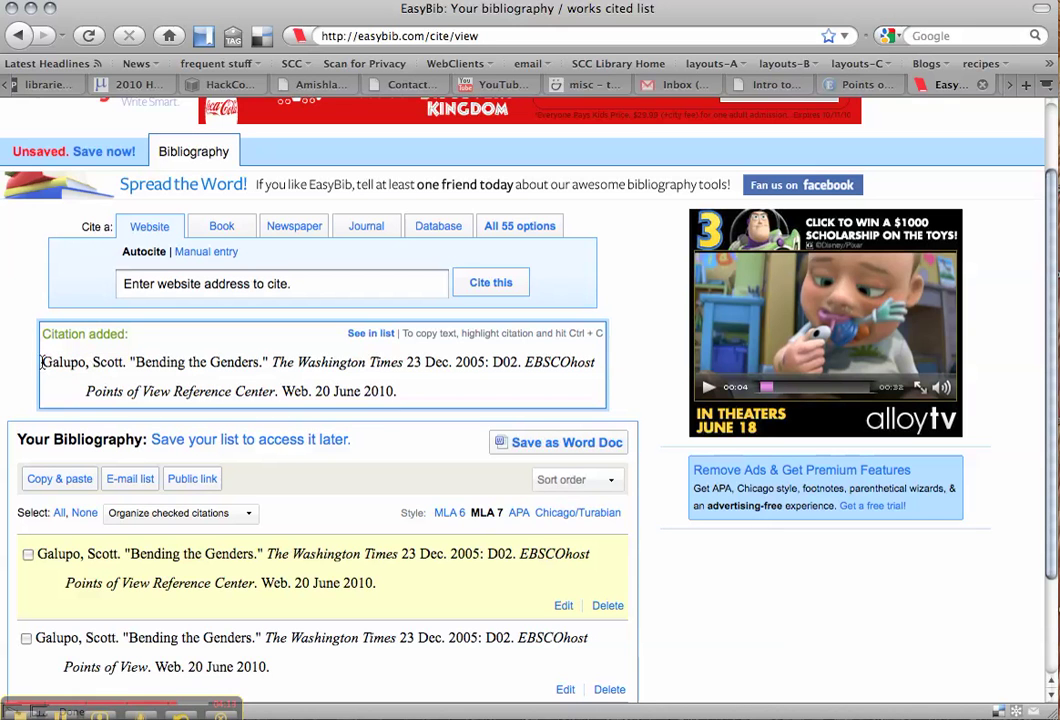
drag(43, 366, 402, 412)
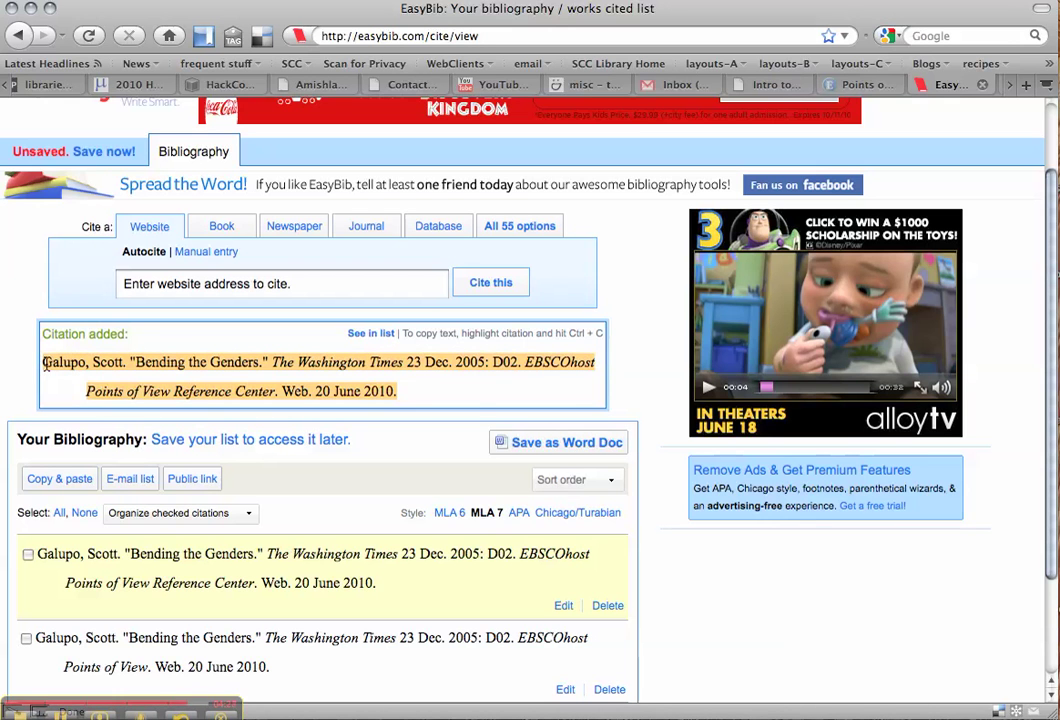
drag(45, 362, 418, 392)
drag(45, 362, 382, 388)
double_click(231, 362)
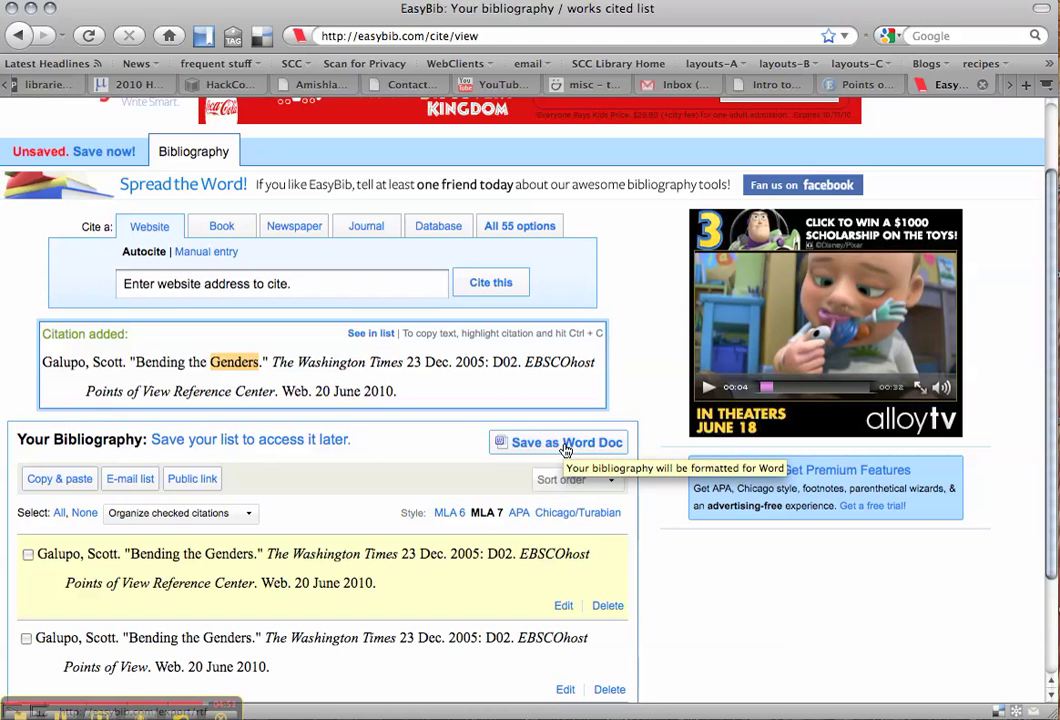
drag(397, 391, 18, 363)
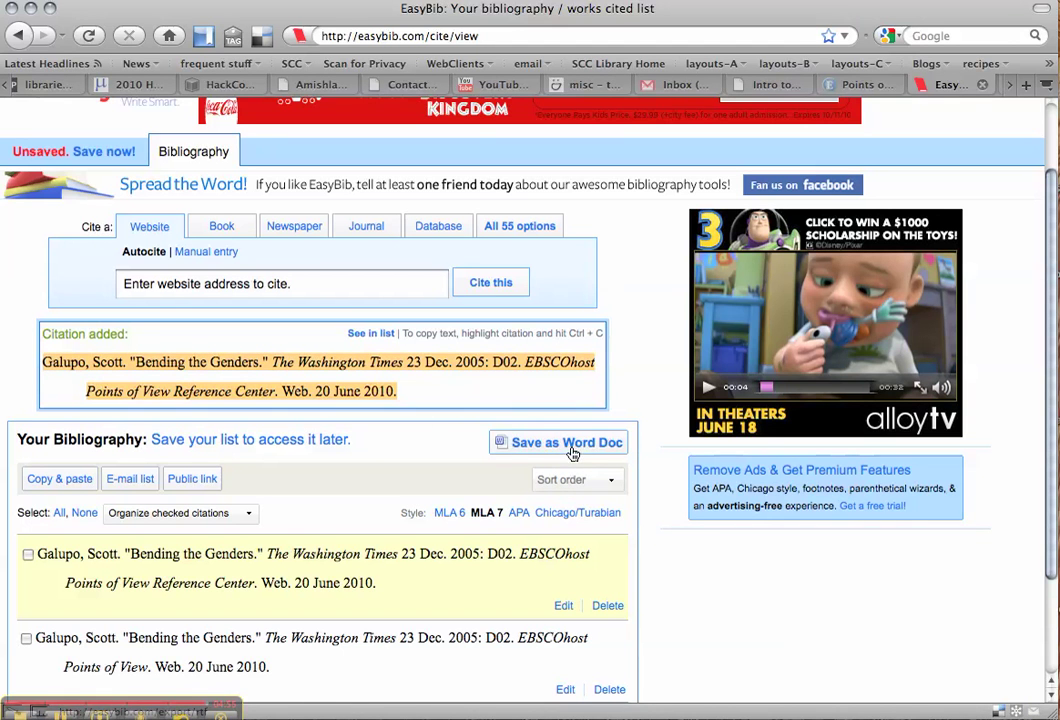